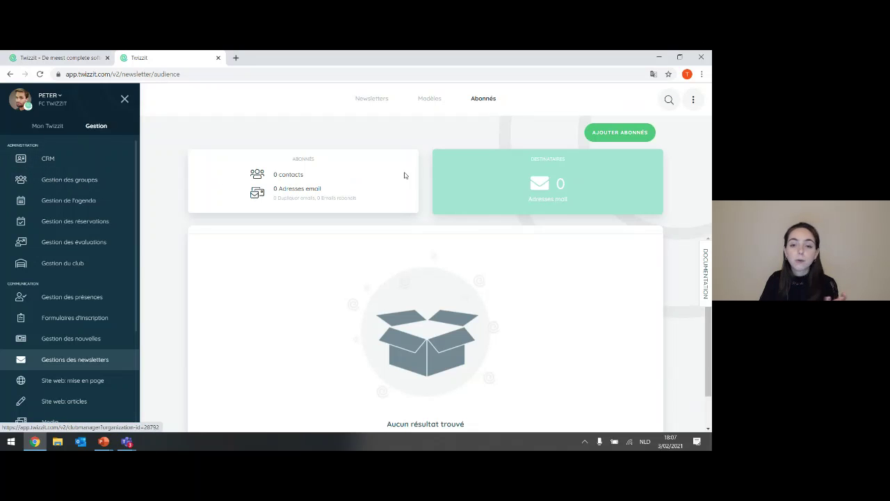
Start adding subscribers manually and look through the list of available contacts.
left_click(610, 134)
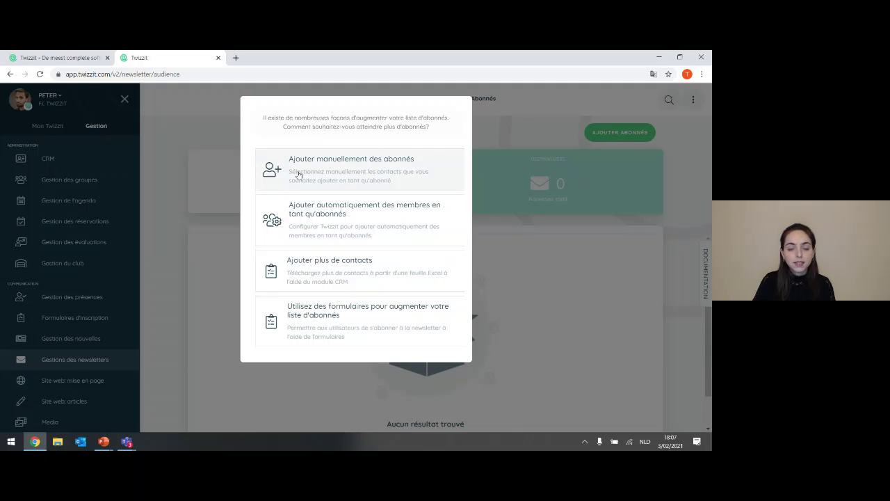
left_click(360, 165)
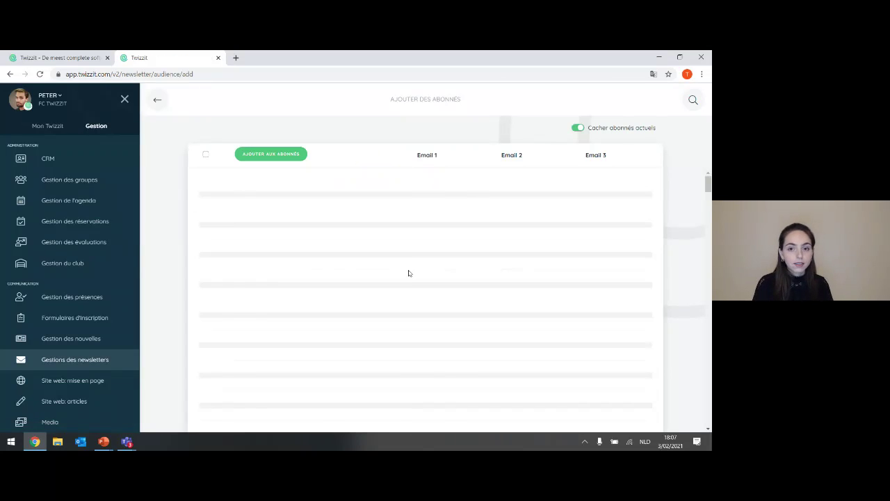
scroll(379, 200, "down", 5)
scroll(368, 199, "down", 5)
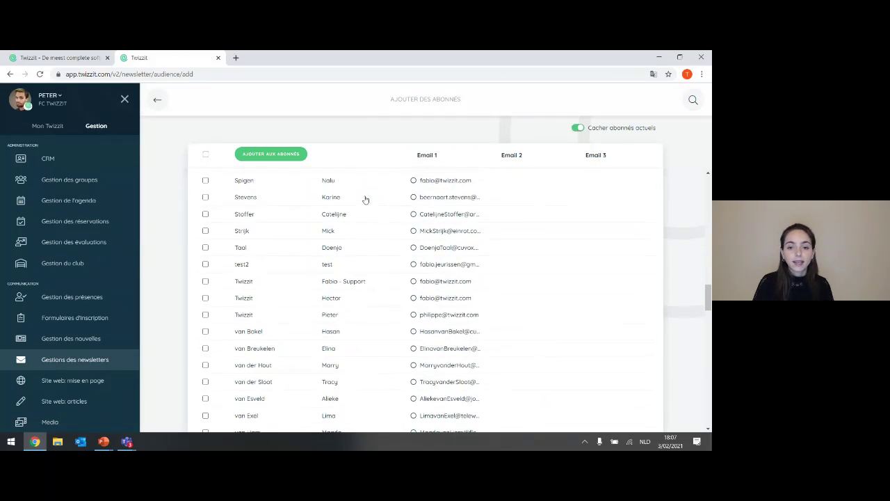
scroll(364, 198, "up", 5)
scroll(361, 194, "up", 10)
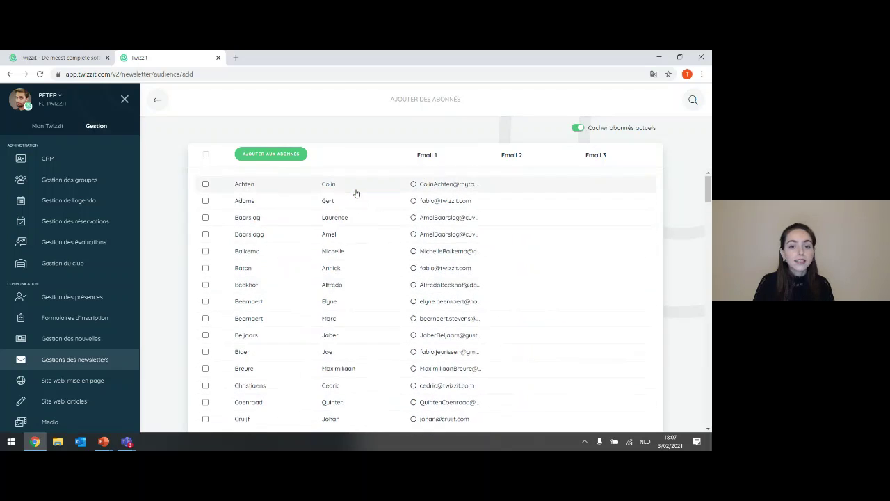
left_click(205, 155)
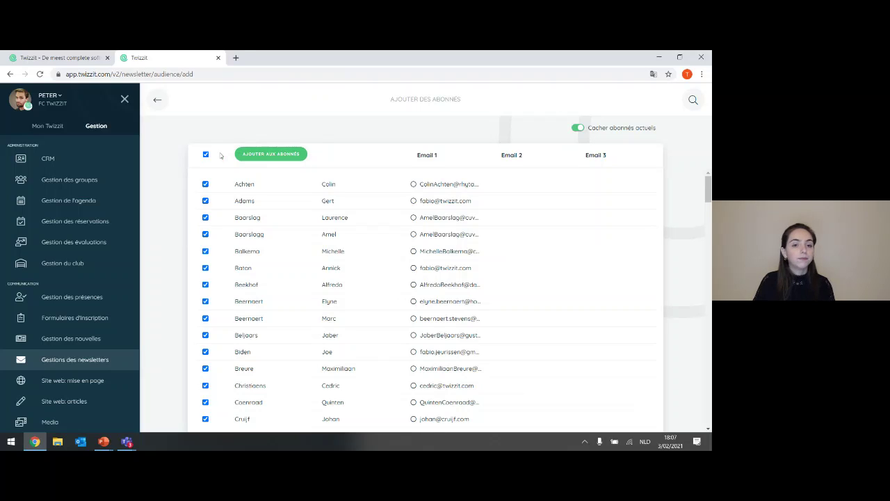
left_click(206, 154)
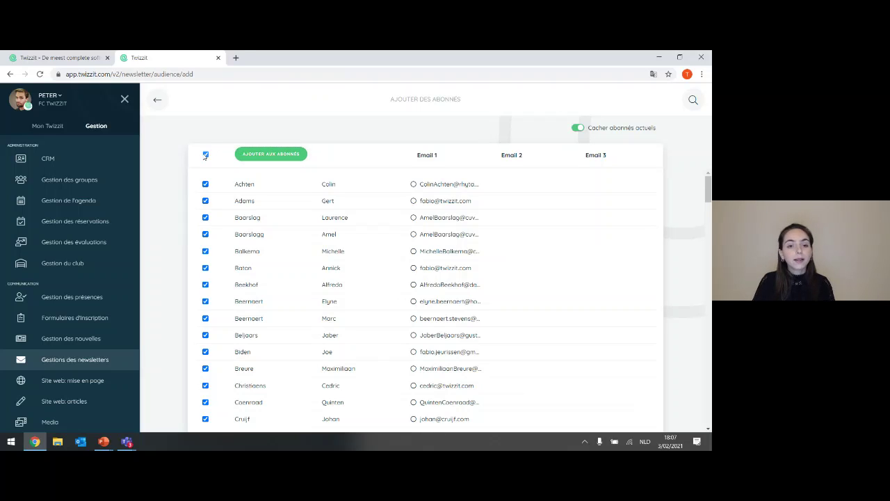
Filter the contacts by FC Twizzit membership details with Adhésion active set to Oui and look through the filtered list.
left_click(693, 101)
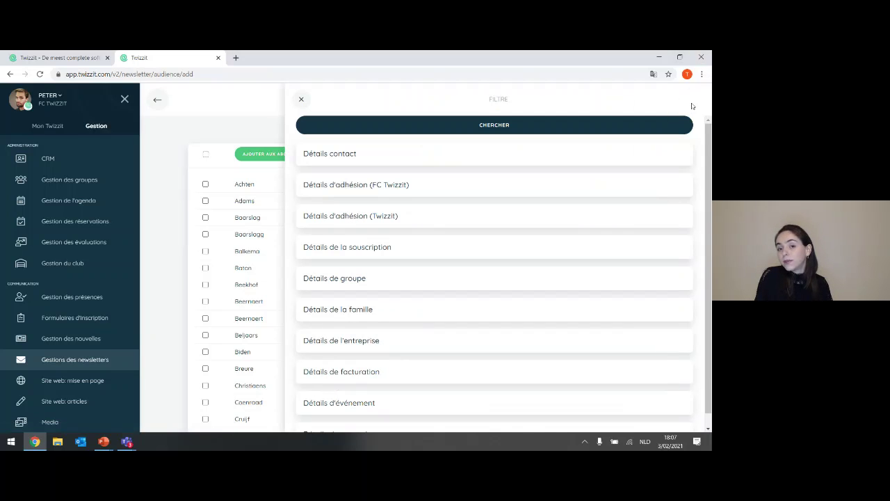
left_click(366, 187)
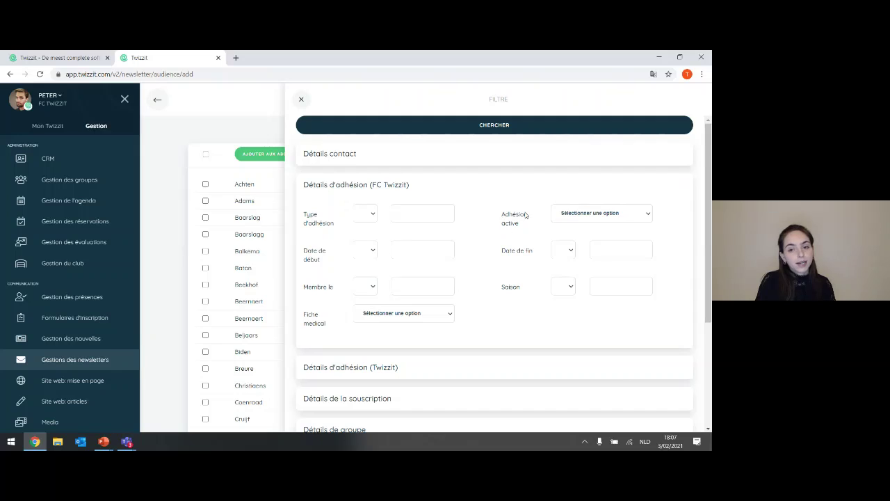
left_click(575, 216)
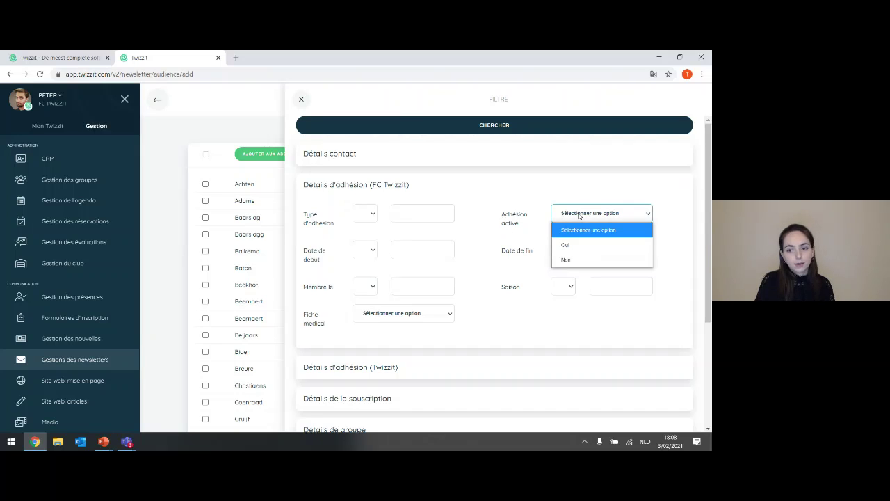
left_click(574, 244)
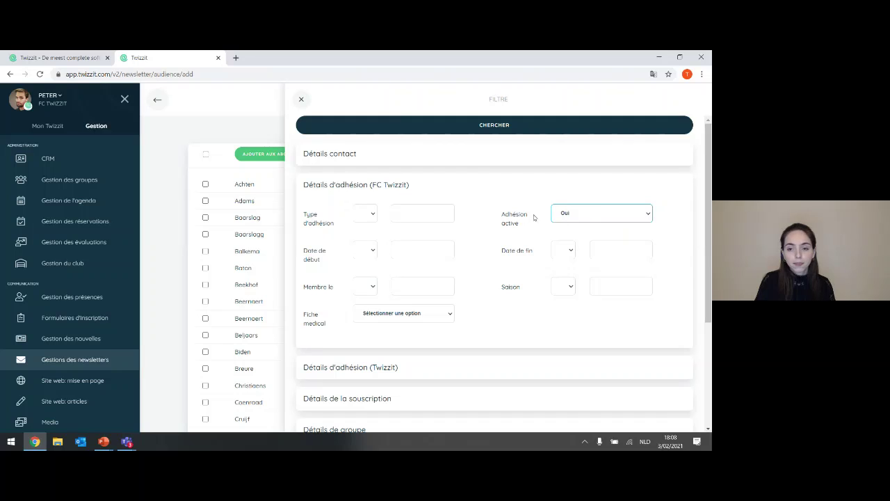
left_click(487, 132)
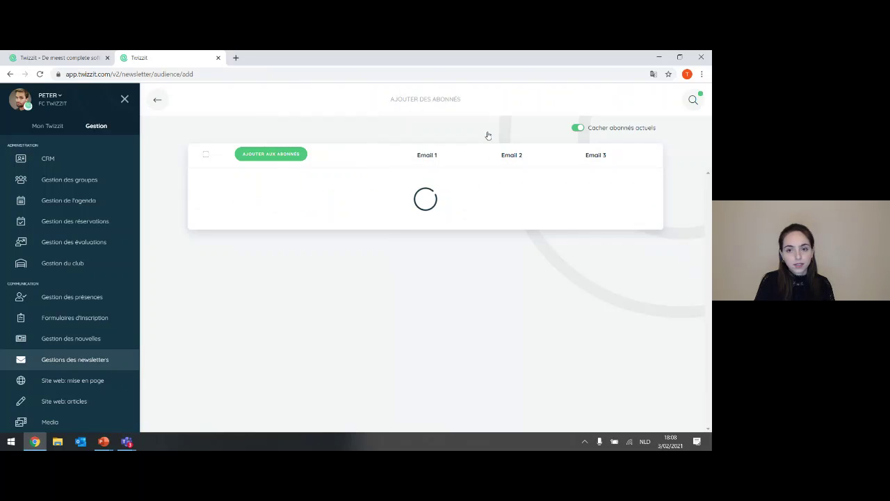
scroll(373, 206, "down", 1)
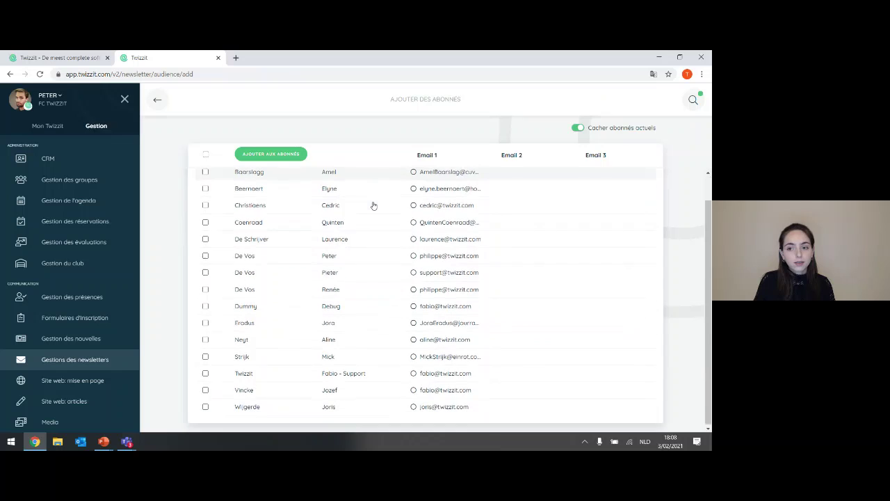
scroll(429, 201, "up", 1)
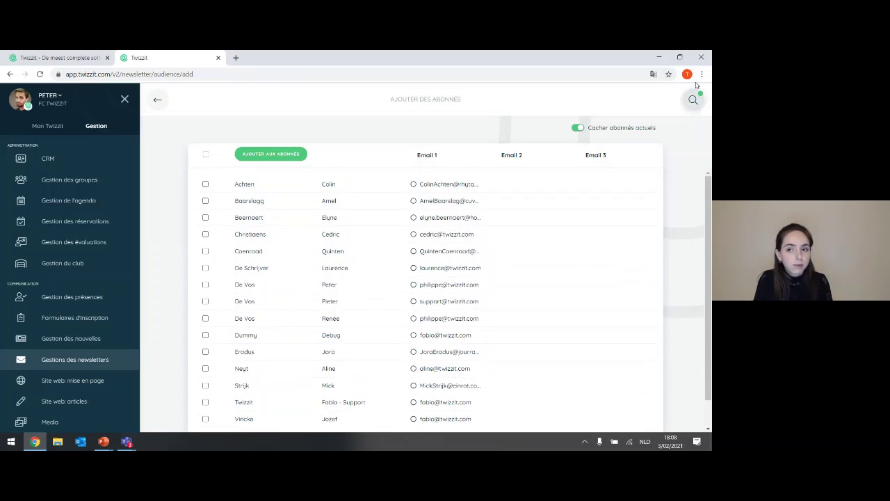
scroll(282, 224, "down", 1)
scroll(283, 221, "up", 1)
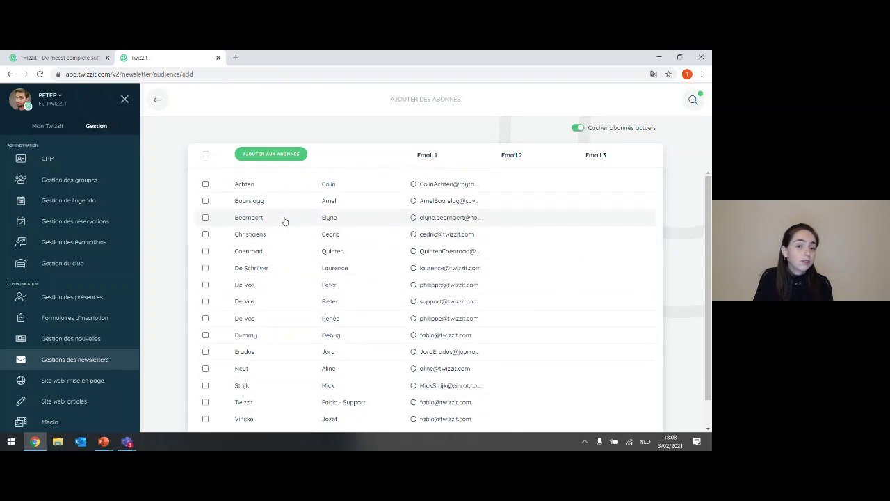
Add all filtered contacts to the subscribers, giving "membres" as the description of how authorisation was obtained.
left_click(206, 156)
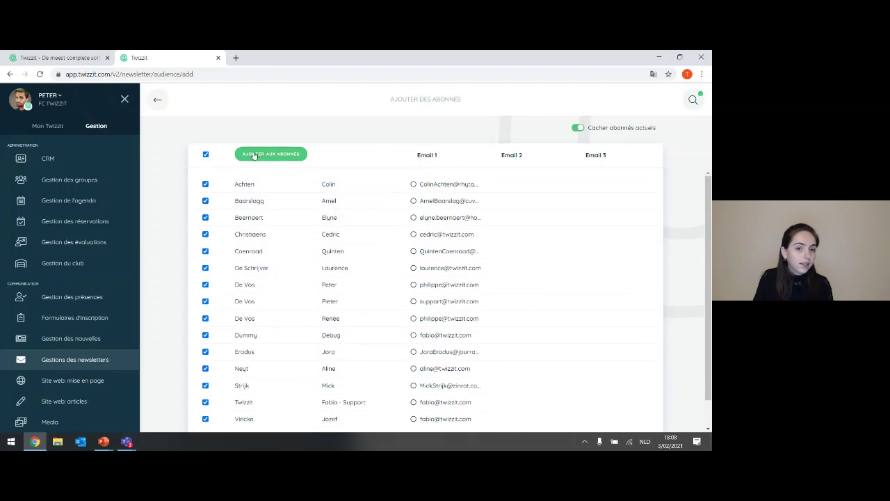
left_click(266, 154)
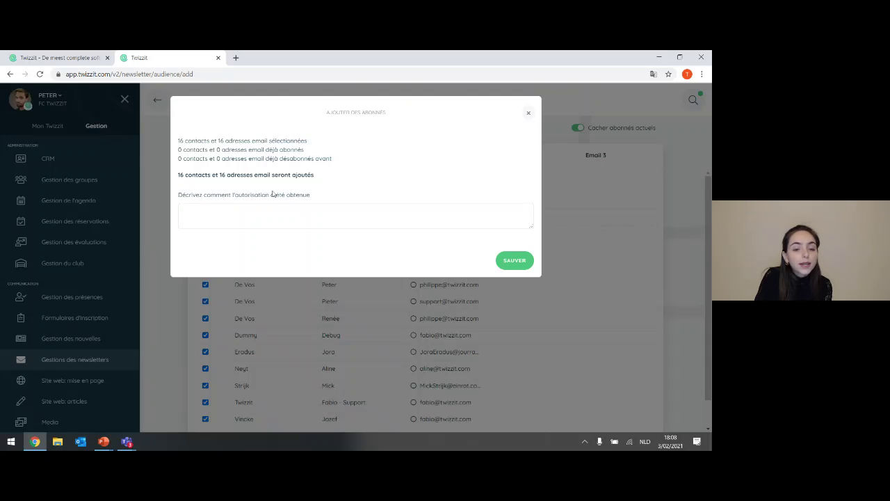
left_click(278, 215)
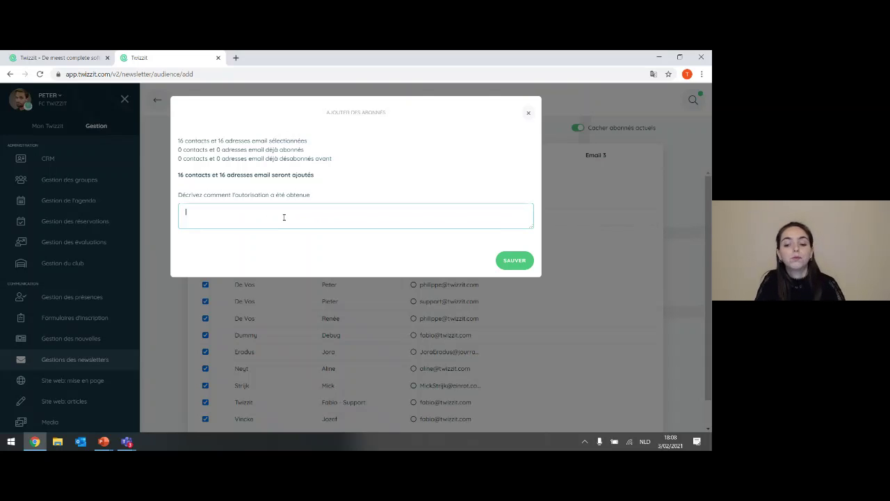
type("membres")
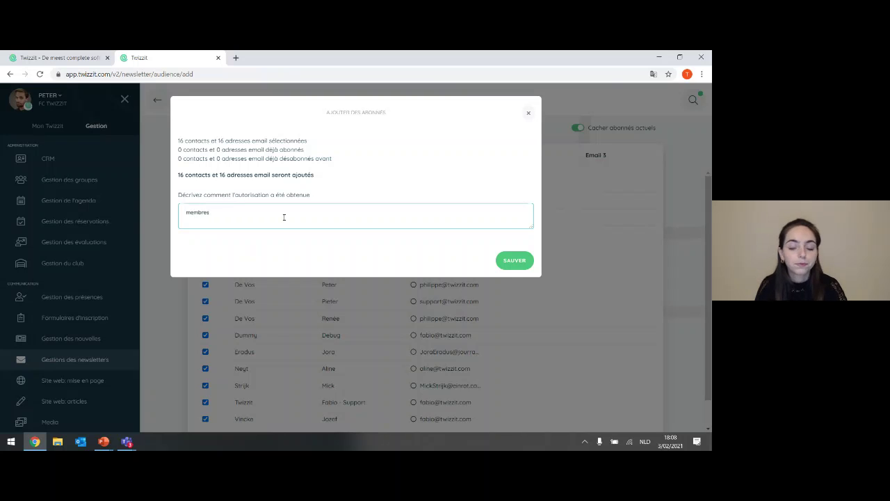
left_click(522, 266)
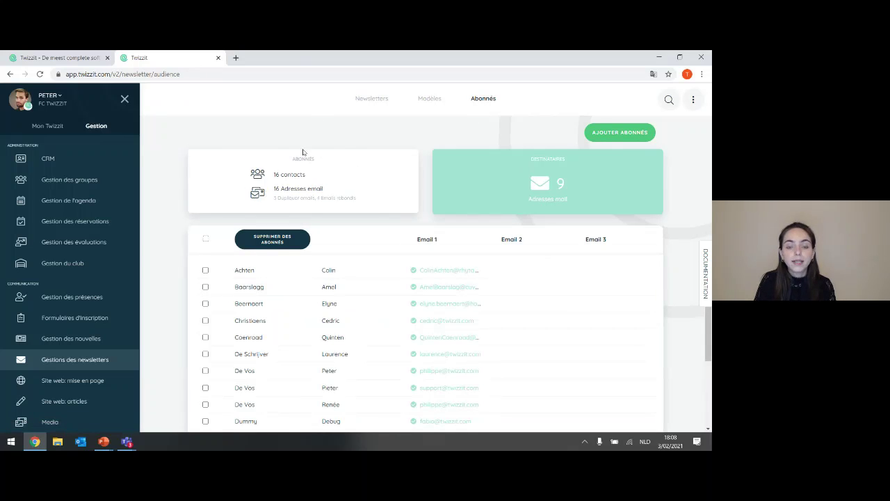
Review the subscriber list and view the form for unsubscribing an email address, leaving it empty.
left_click_drag(262, 183, 312, 179)
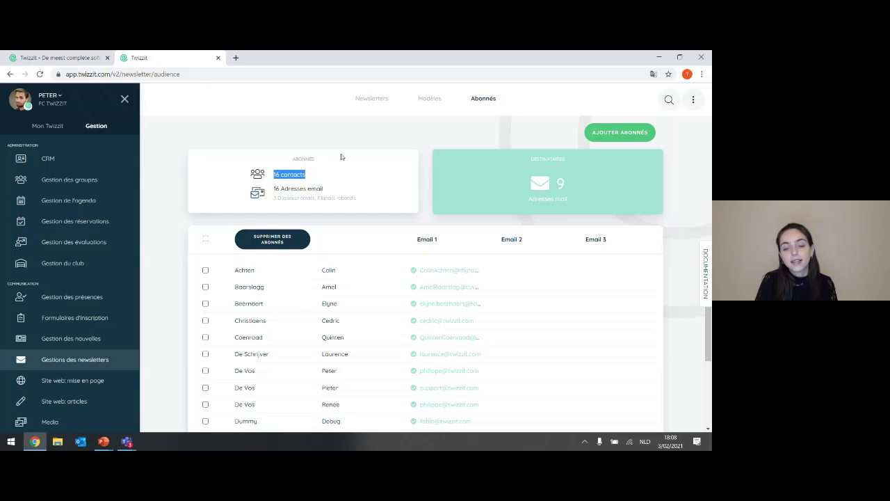
scroll(459, 266, "down", 3)
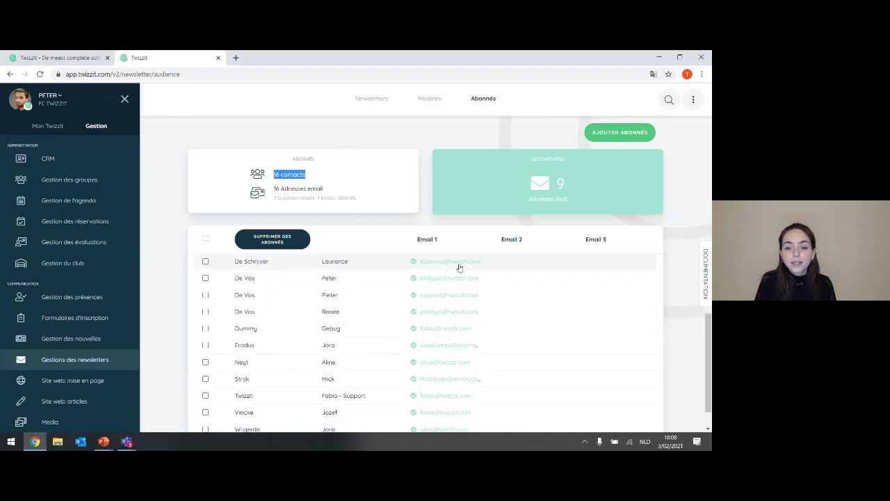
scroll(441, 379, "up", 3)
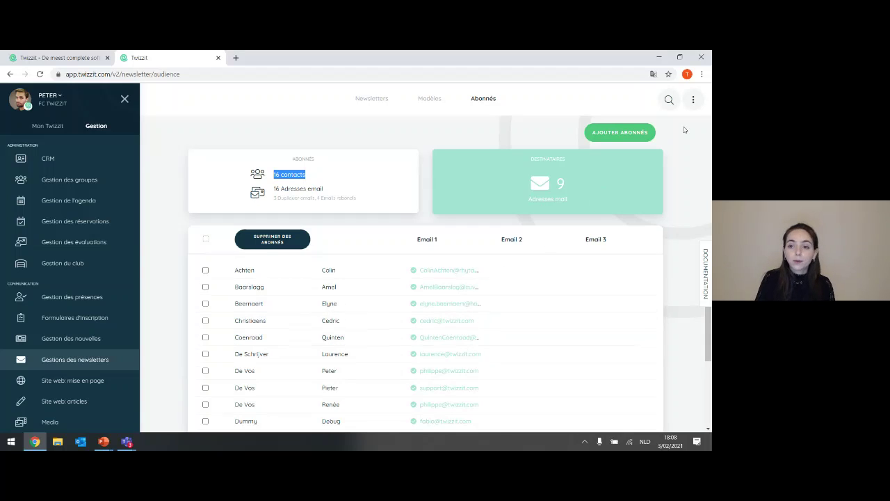
left_click(698, 104)
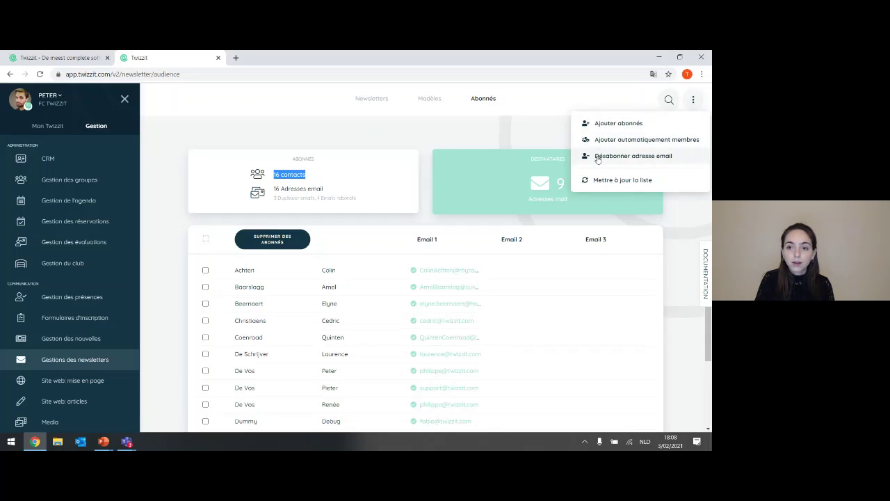
left_click(655, 156)
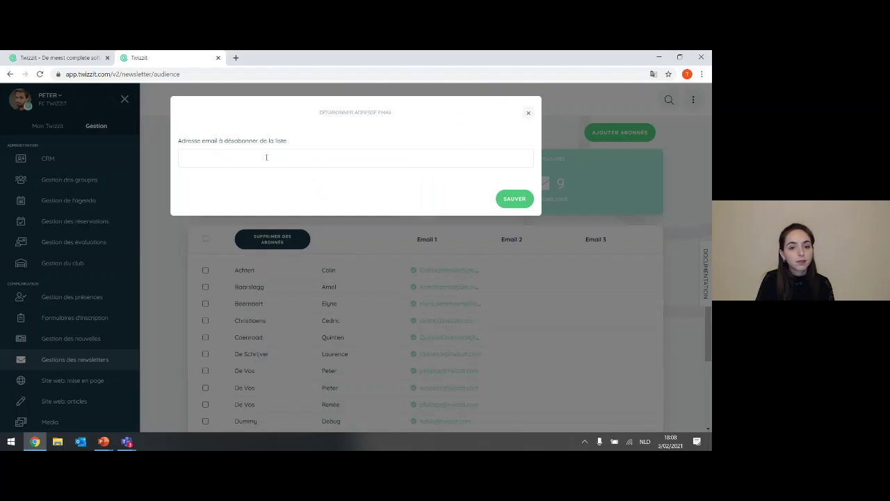
left_click(526, 204)
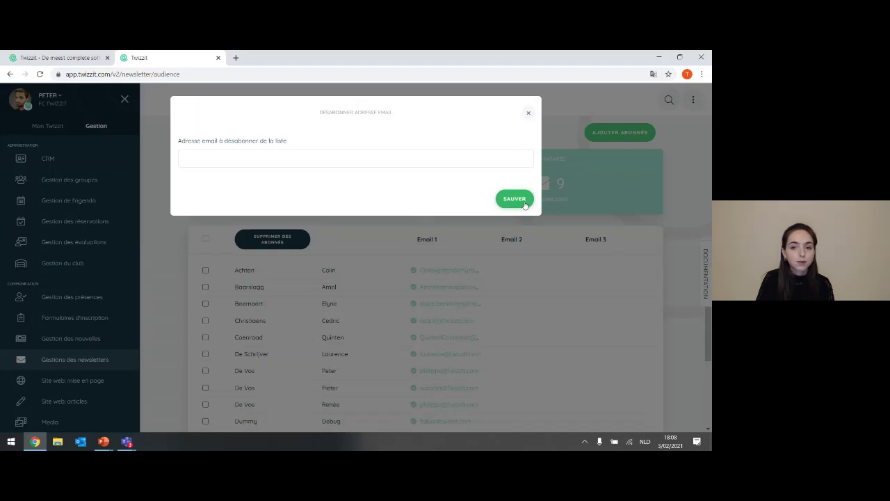
left_click(528, 113)
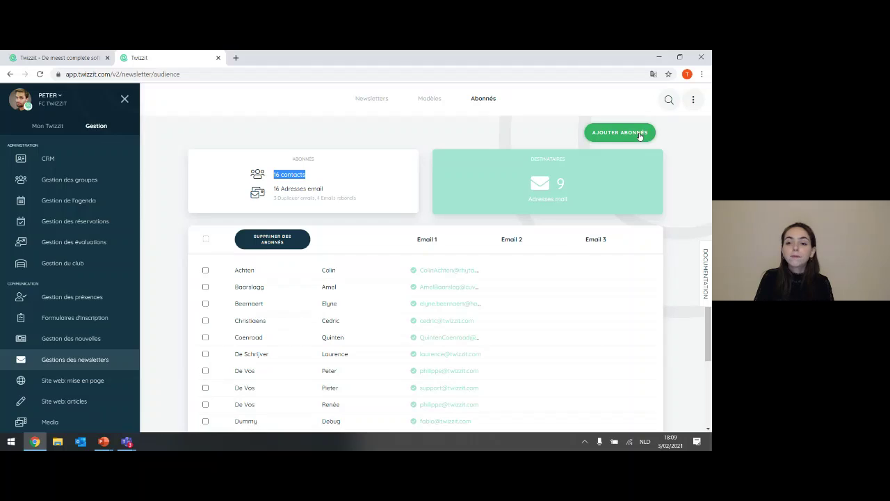
Enable automatic adding of members as subscribers for the Steunend lid membership type and save the setting.
left_click(640, 135)
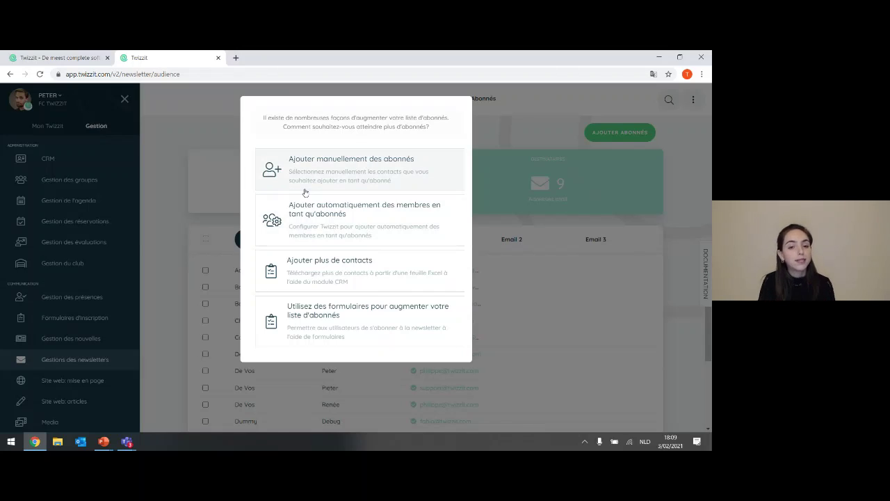
left_click(350, 219)
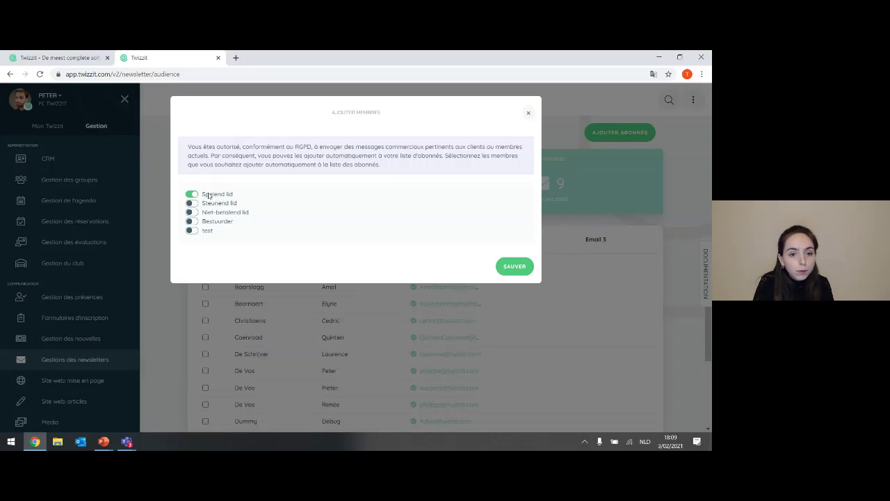
triple_click(204, 198)
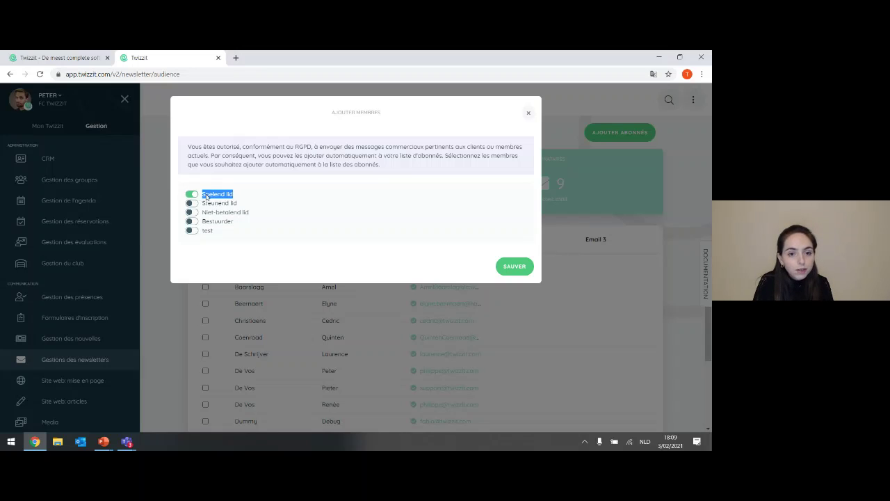
left_click(256, 192)
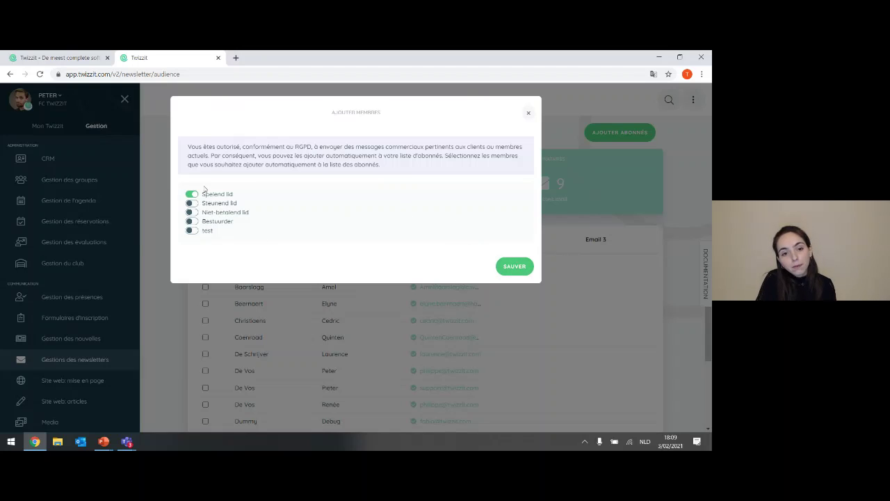
left_click(192, 203)
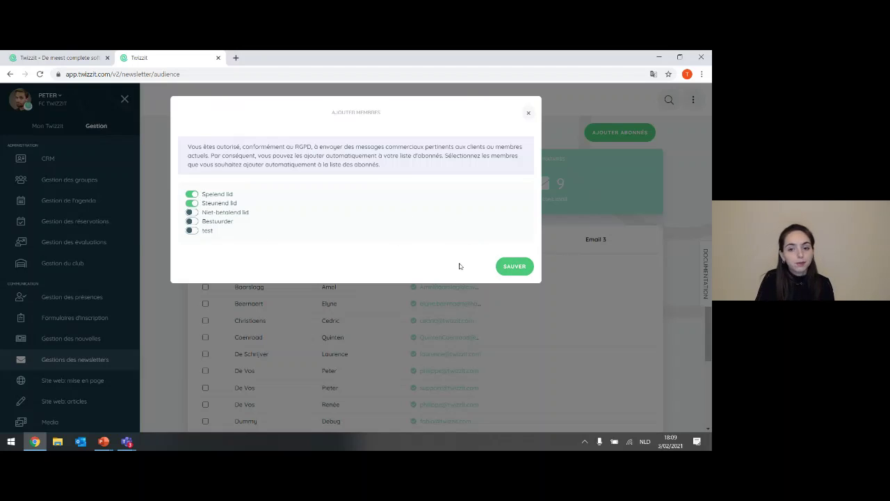
left_click(522, 266)
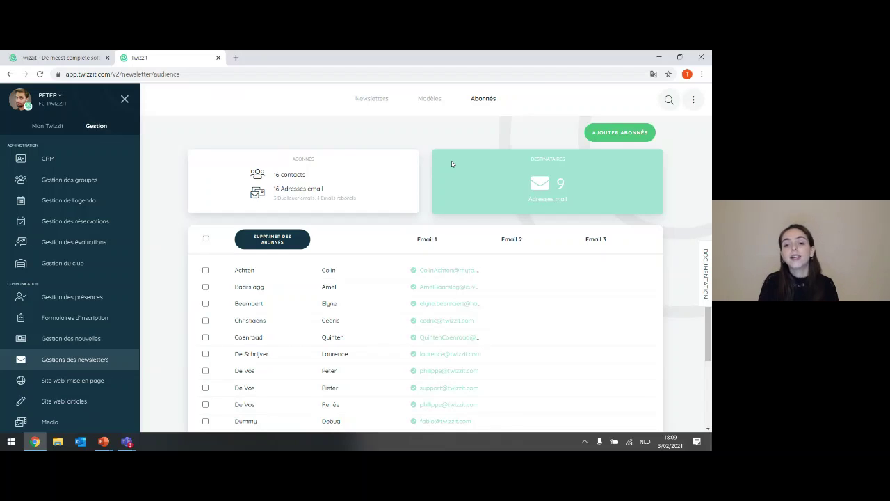
Check the ways to gain more subscribers, then open the Formulaires d'inscription page in a new browser tab.
left_click(615, 134)
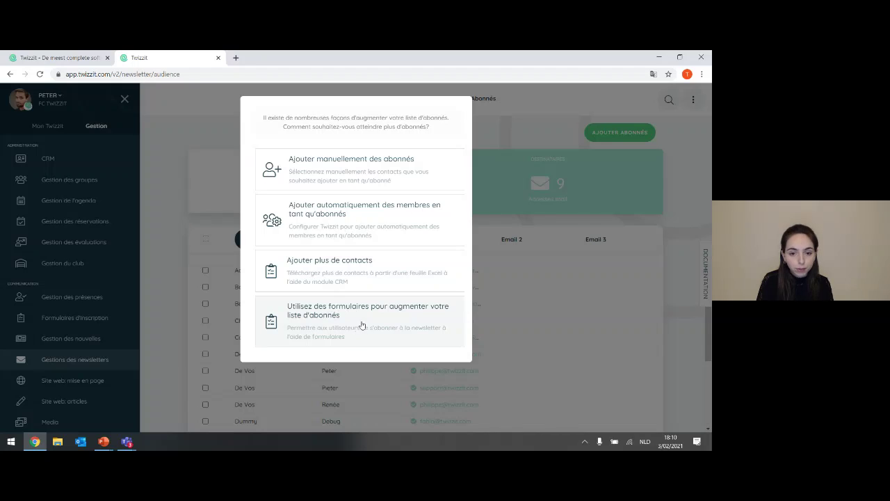
left_click(681, 302)
right_click(104, 319)
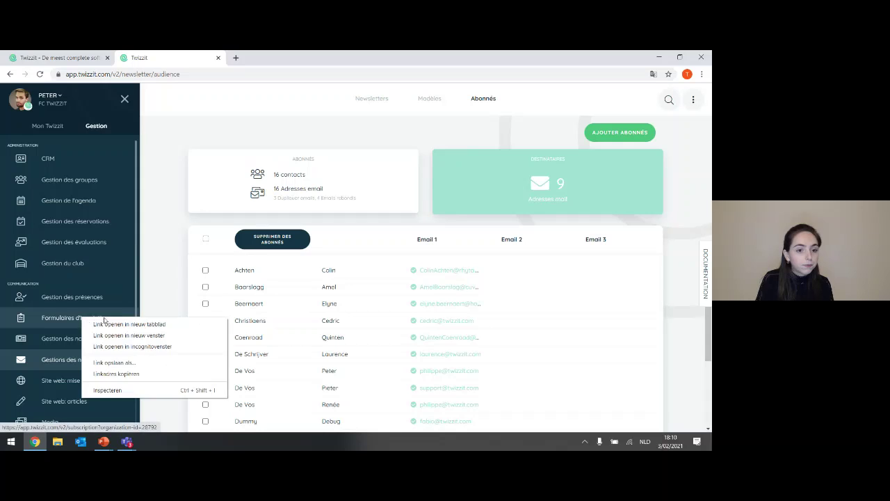
left_click(118, 324)
left_click(258, 57)
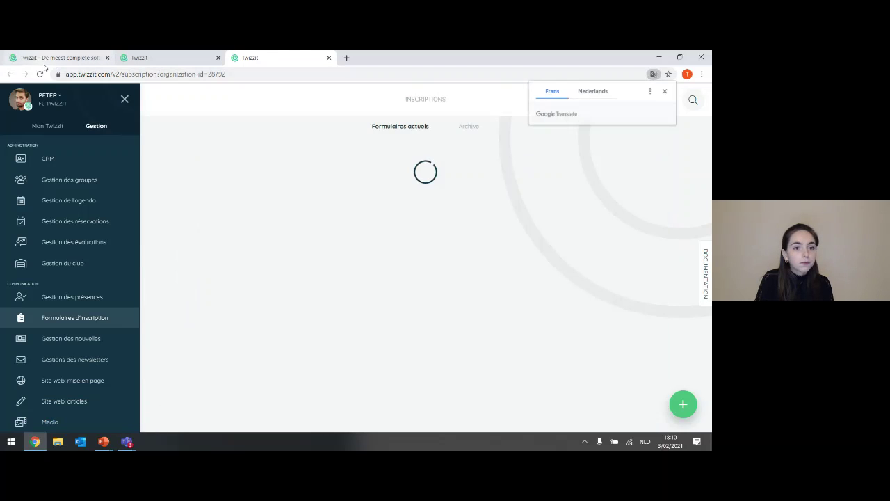
Reload the registration forms page, dismiss the translation prompt and open the first Nameless form in the form builder.
left_click(39, 74)
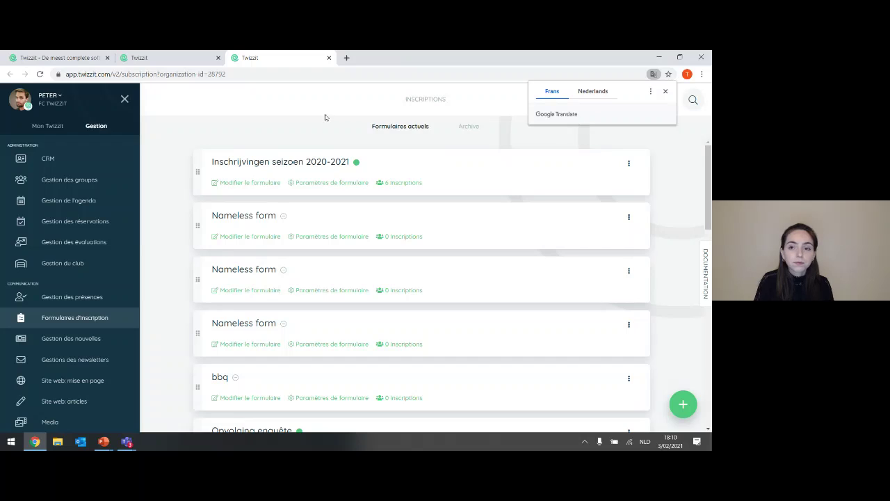
left_click(665, 92)
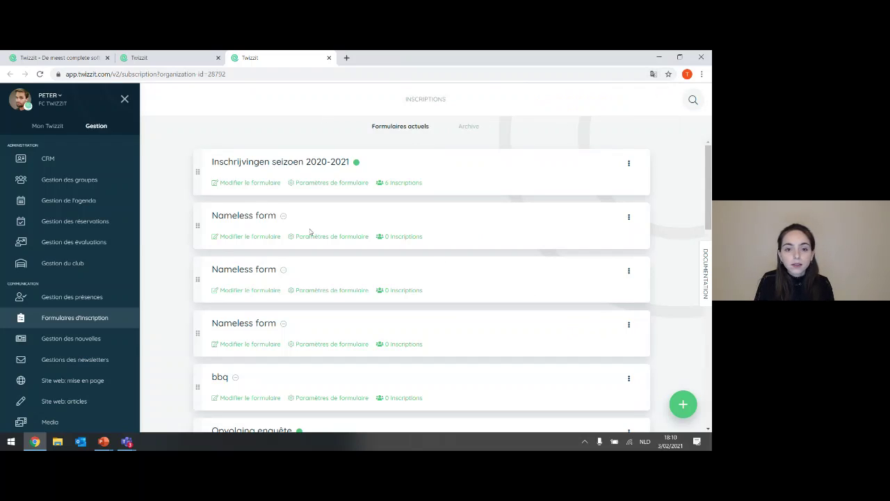
left_click(249, 237)
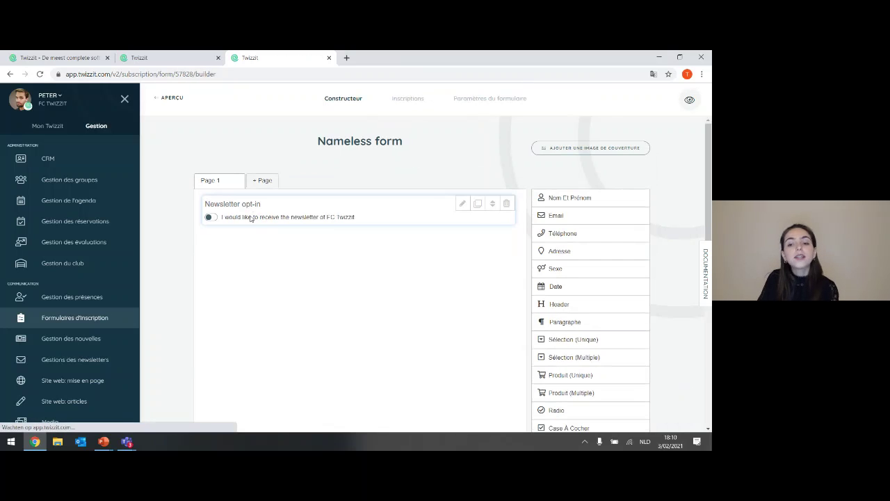
Add a second Newsletter Opt In field to Page 1 of the form, below the existing one.
left_click(506, 204)
scroll(581, 240, "down", 3)
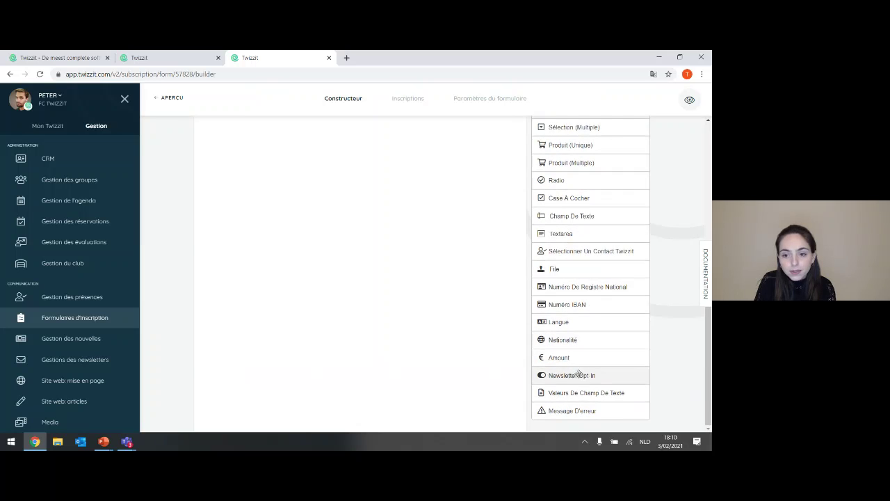
scroll(578, 340, "up", 1)
scroll(344, 243, "up", 5)
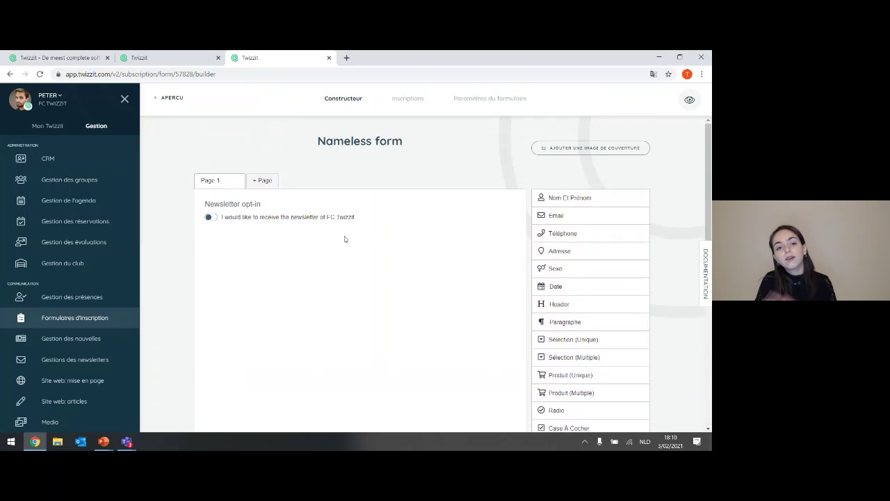
scroll(390, 237, "down", 5)
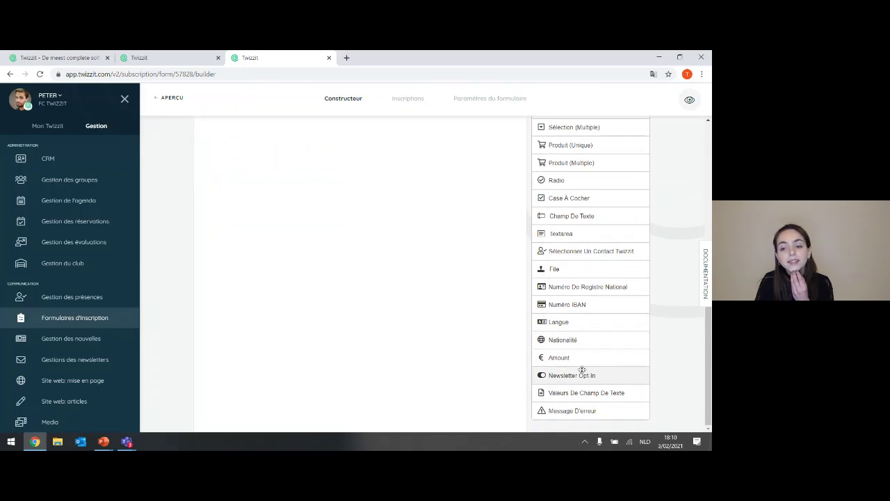
left_click_drag(565, 375, 383, 264)
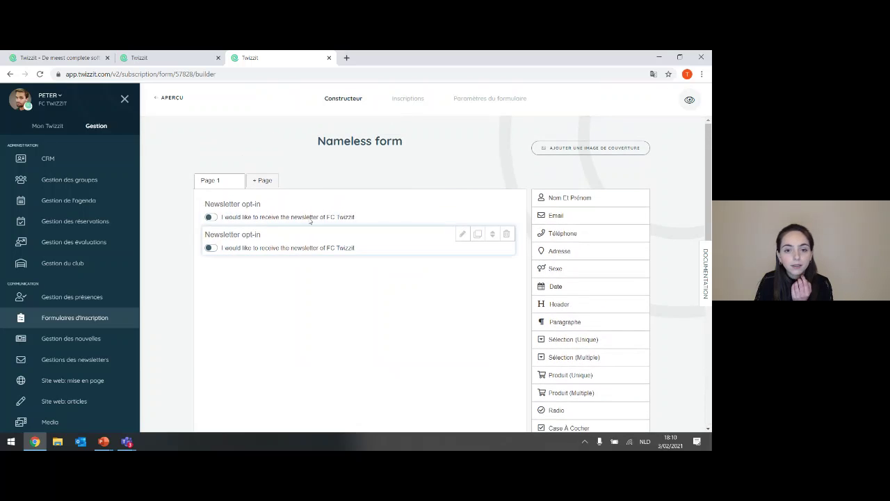
Delete the duplicate newsletter opt-in field from the form and close the form builder's browser tab.
left_click(506, 234)
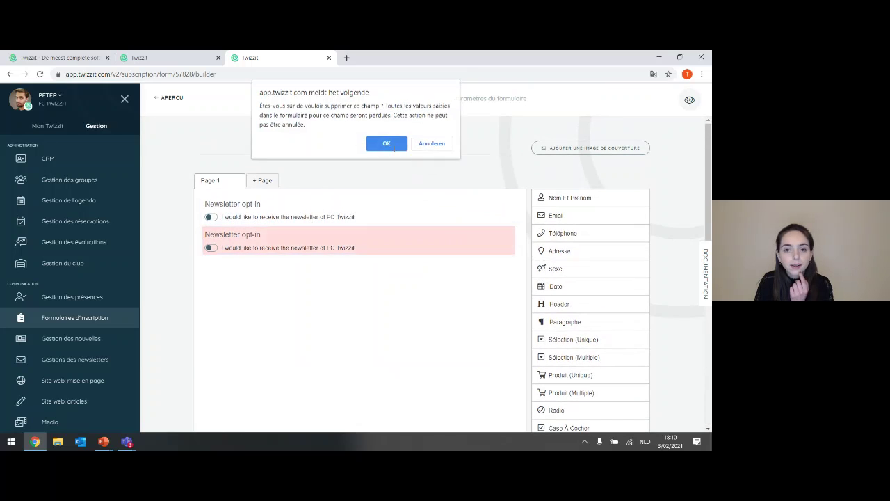
left_click(387, 145)
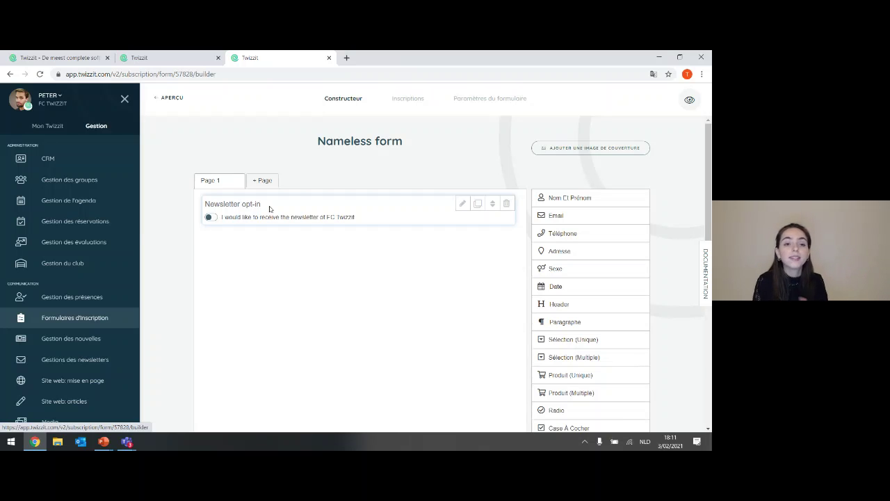
left_click(329, 58)
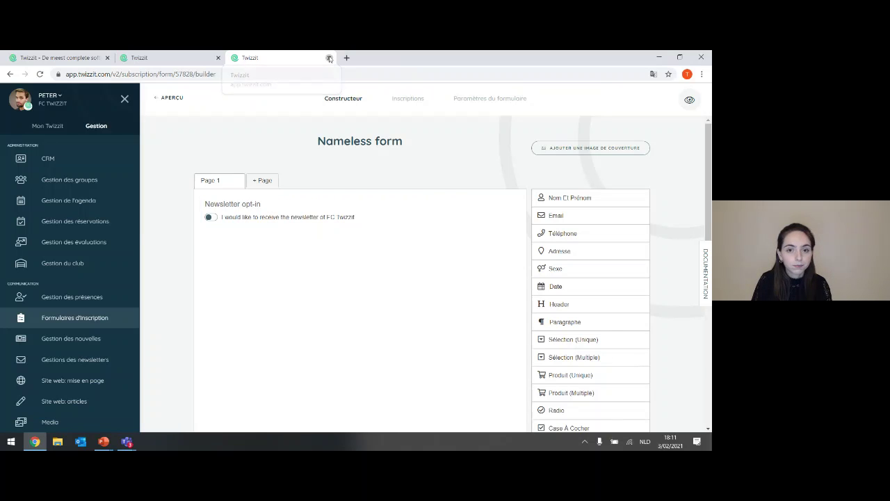